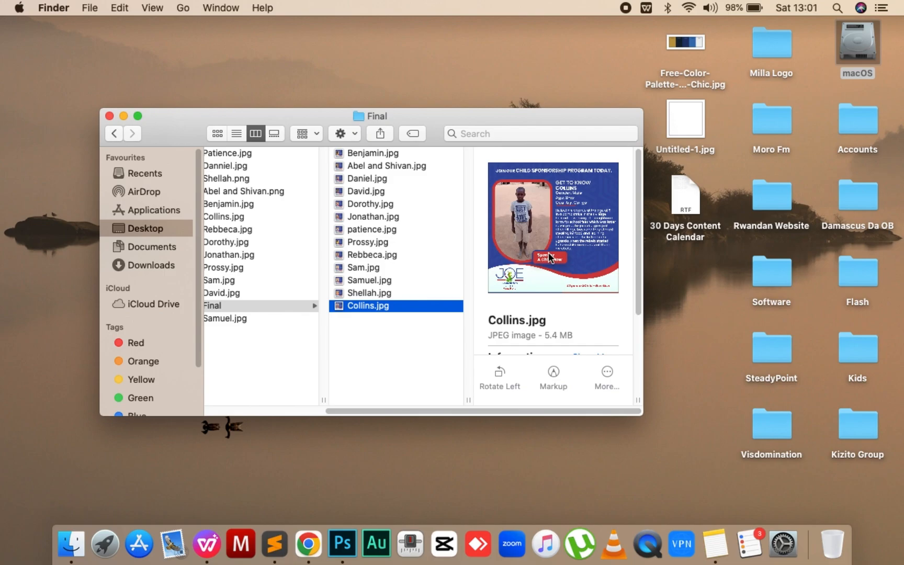
- Preview the selected poster JPEG from the Final folder and switch to Photoshop
key(space)
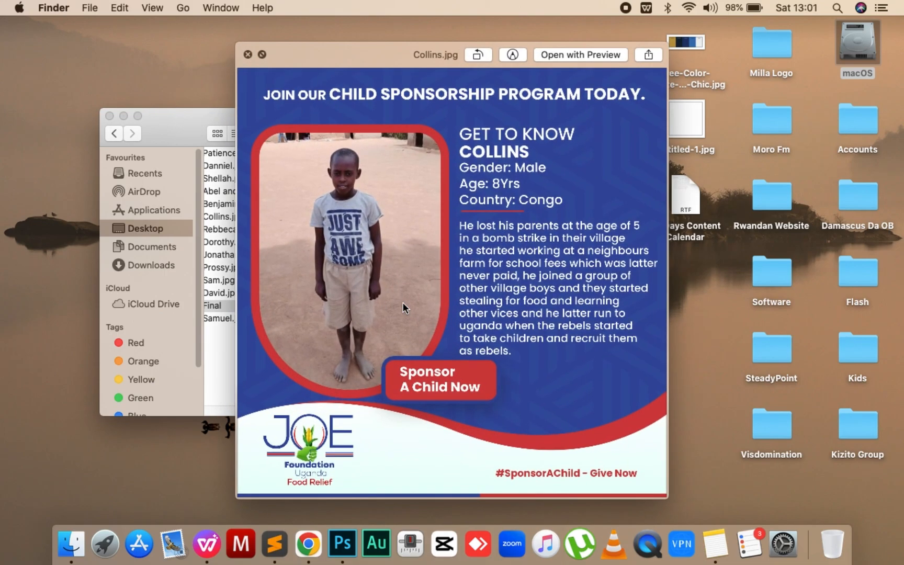
key(space)
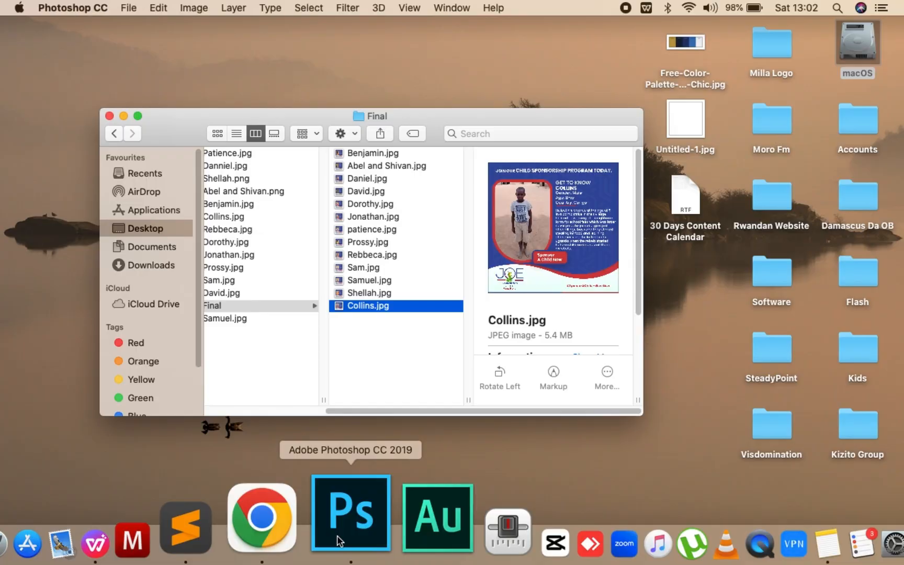
click(347, 515)
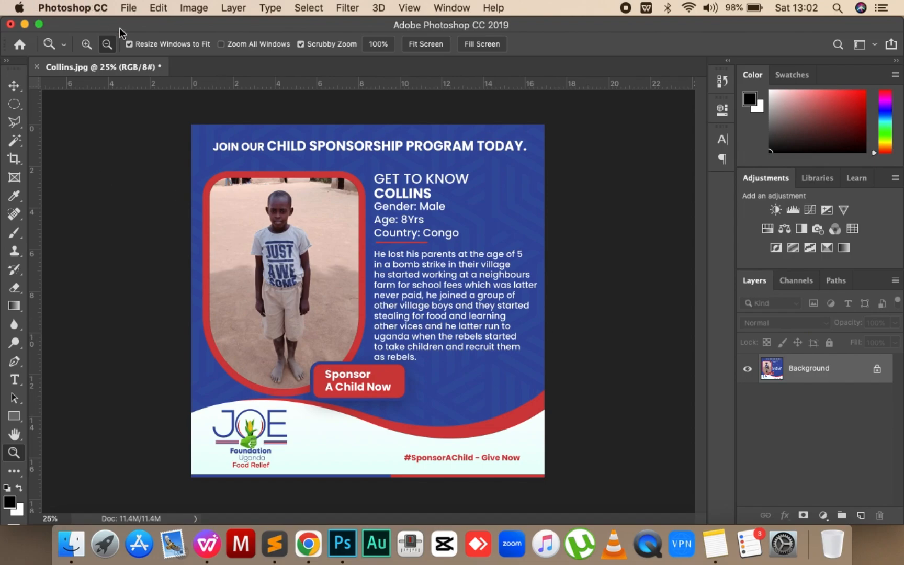
click(129, 9)
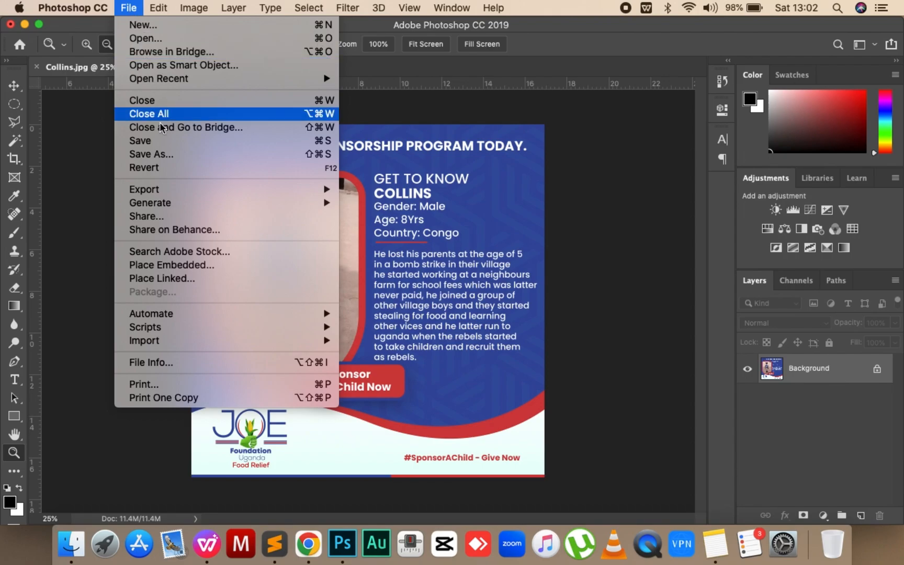
click(173, 156)
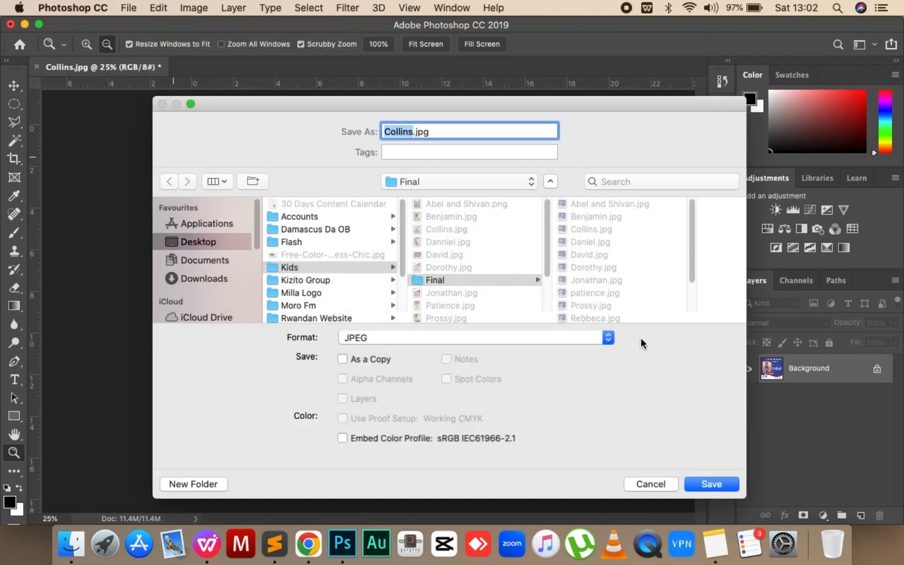
click(706, 487)
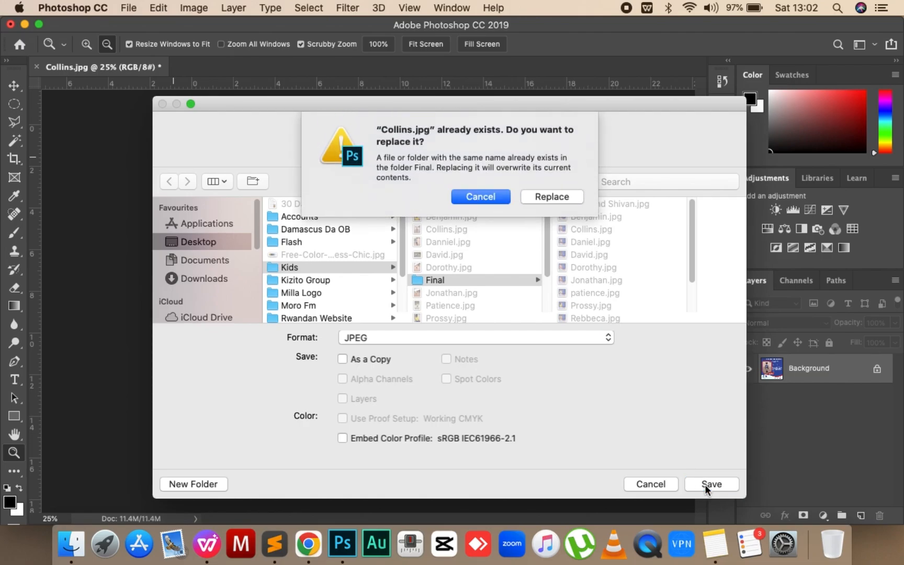
click(545, 196)
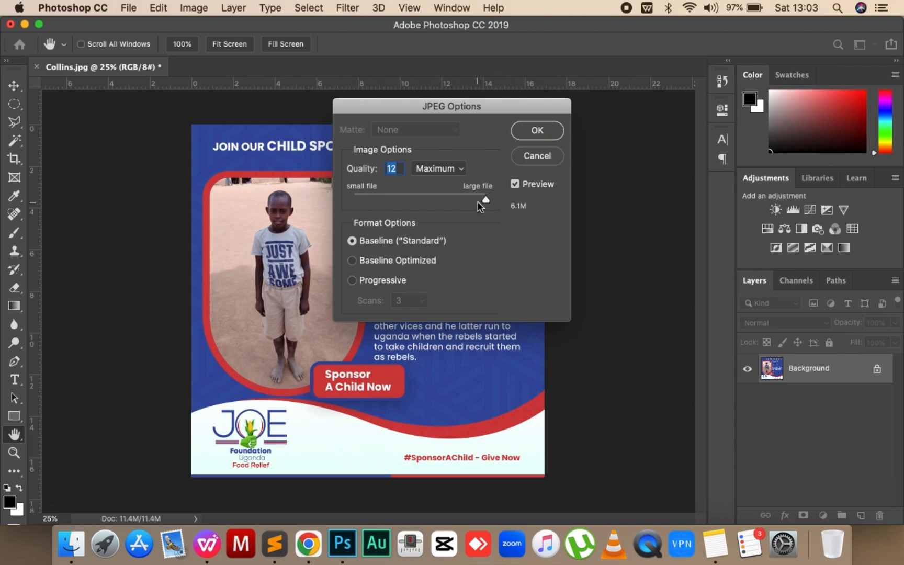
drag(486, 201, 303, 216)
drag(355, 202, 559, 235)
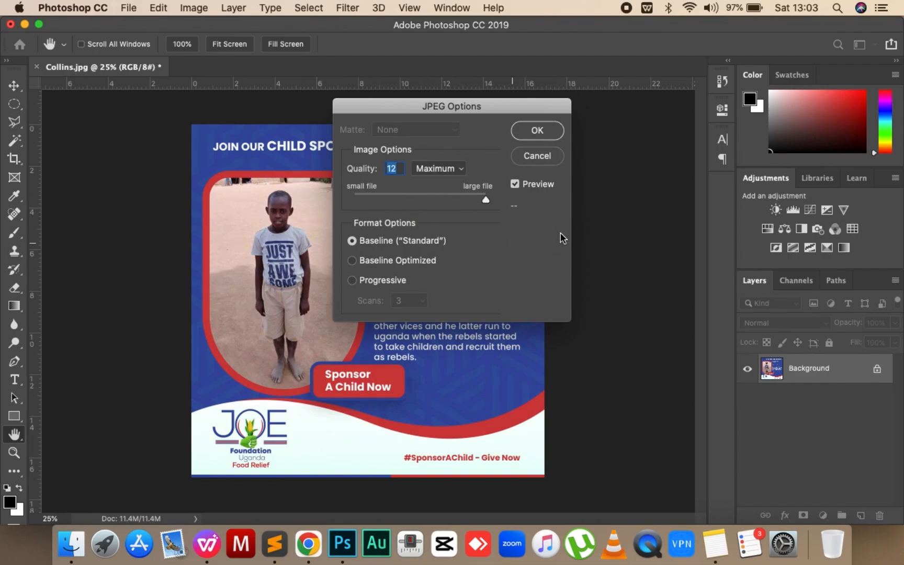
click(537, 156)
key(z)
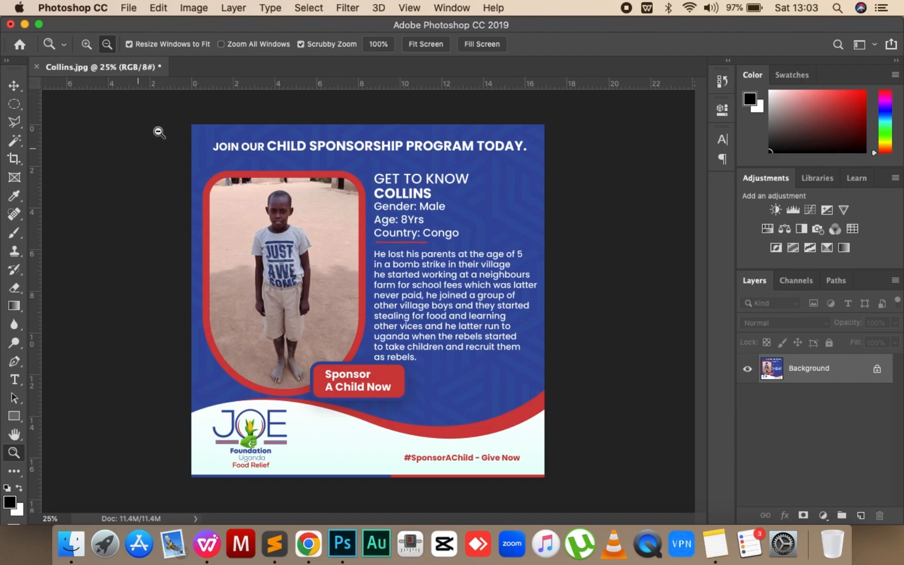
- Open the poster in Save for Web (Legacy) and show original and optimized versions in 2-Up, fitted to the view
click(129, 8)
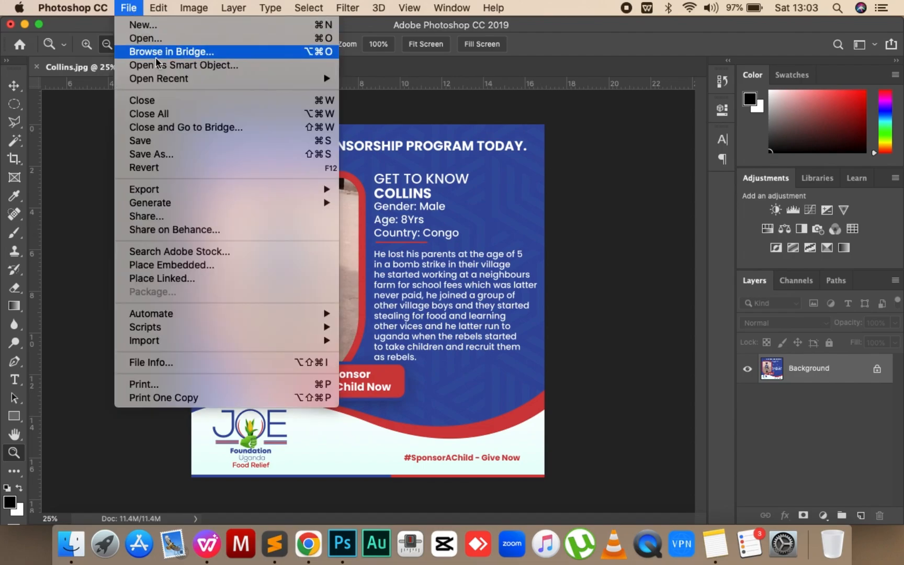
mouse_move(233, 193)
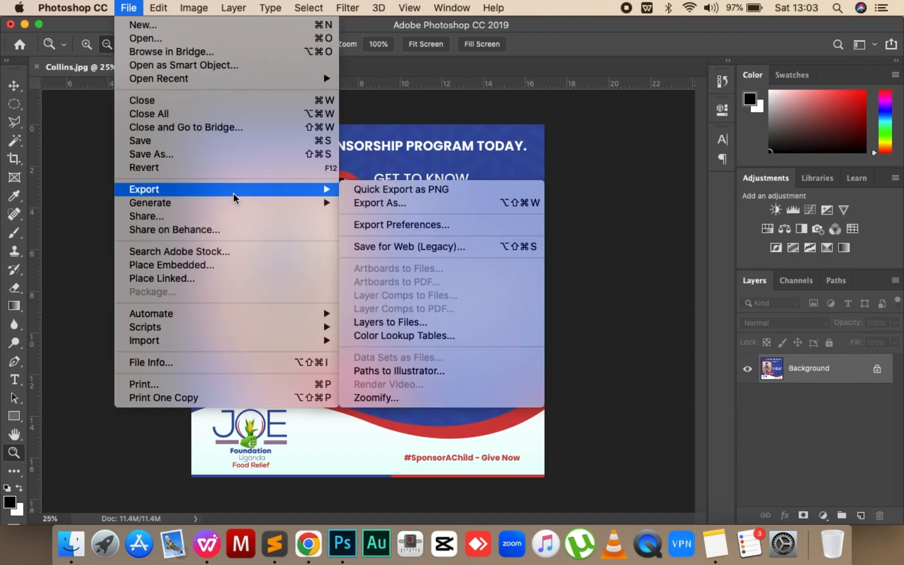
click(409, 245)
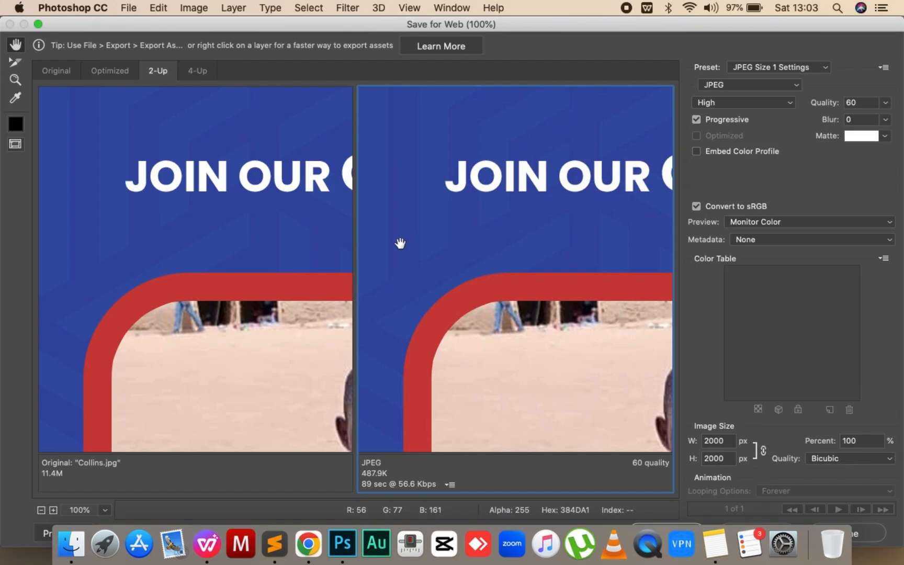
click(52, 71)
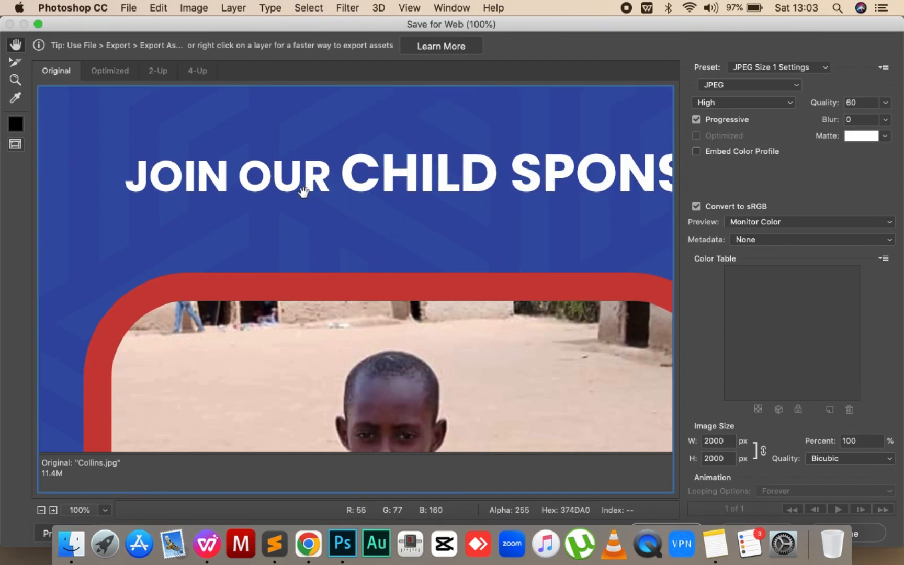
click(155, 71)
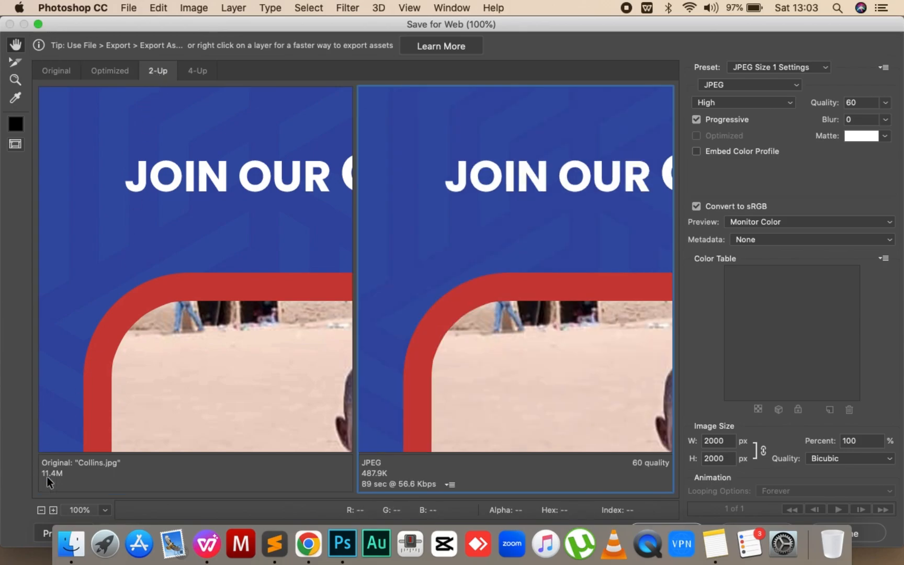
click(38, 23)
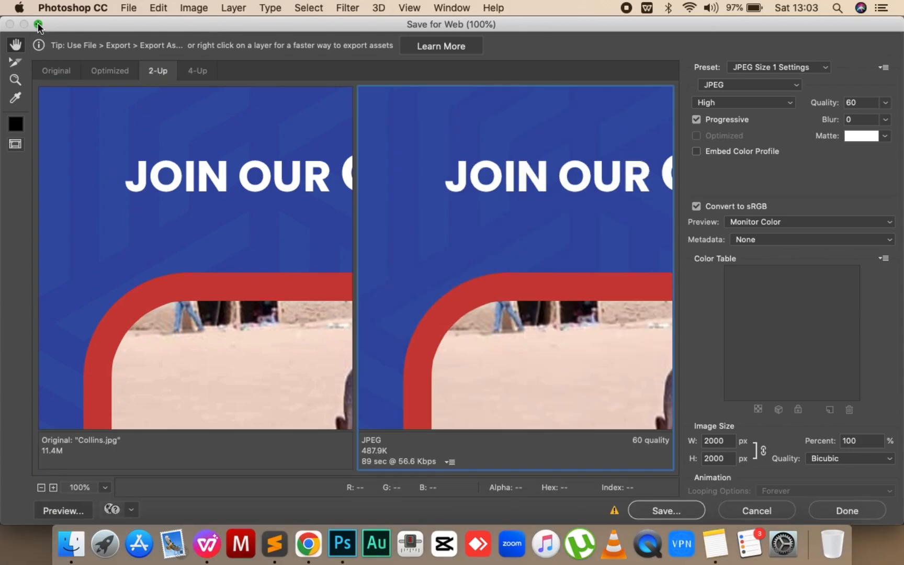
click(104, 487)
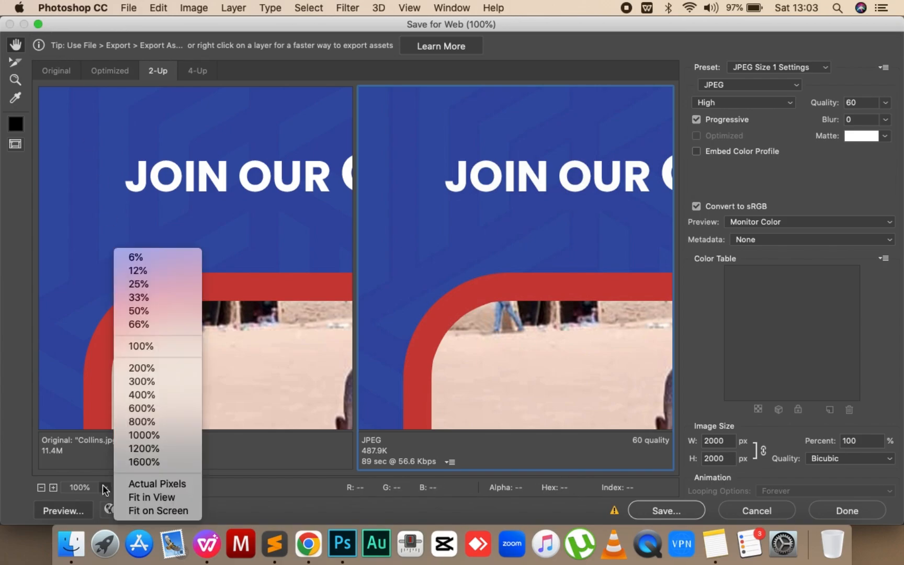
click(149, 496)
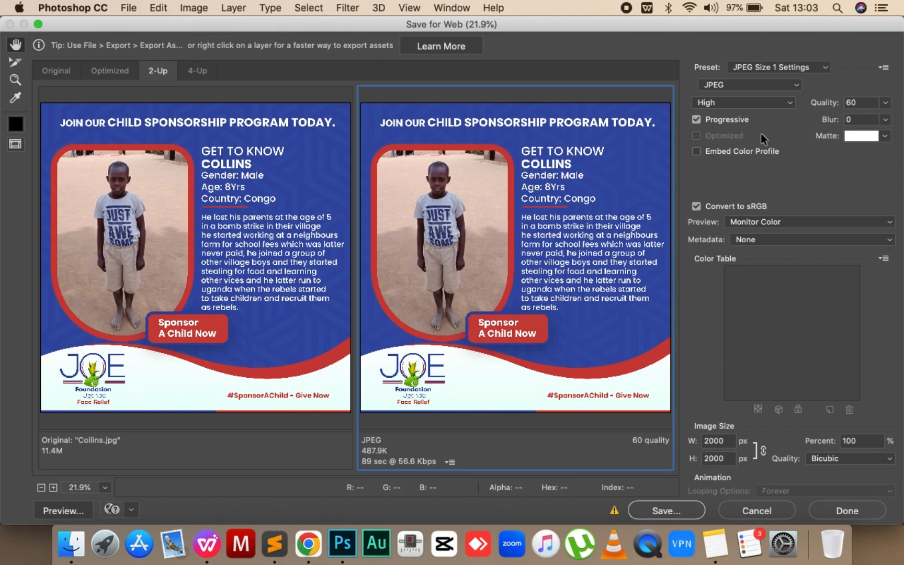
- Try Maximum compression quality for the JPEG export and set it back to High
click(720, 103)
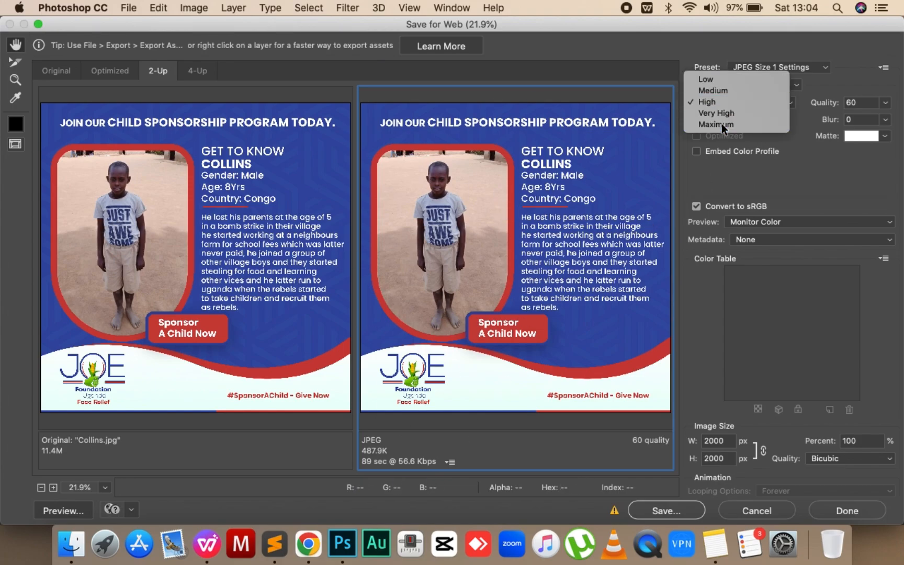
click(721, 126)
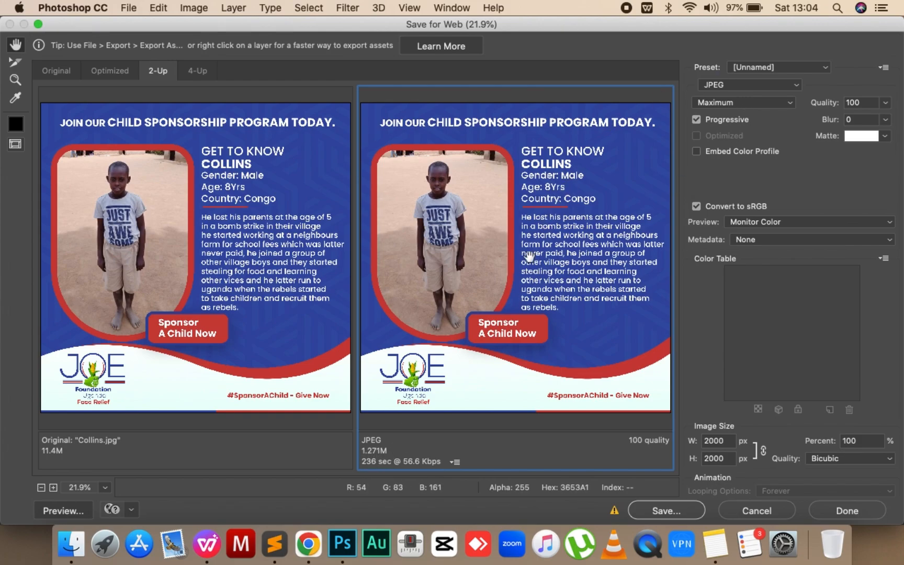
click(750, 68)
click(739, 99)
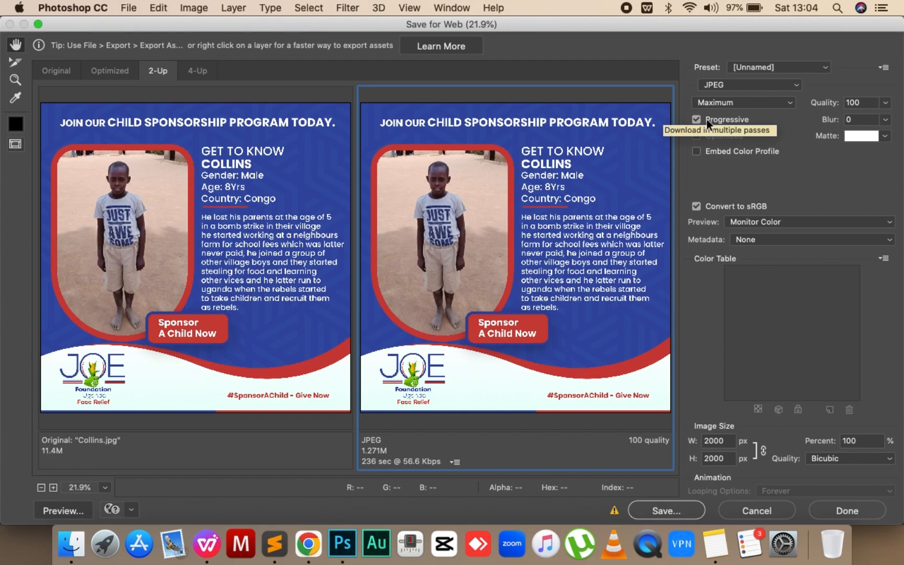
click(712, 104)
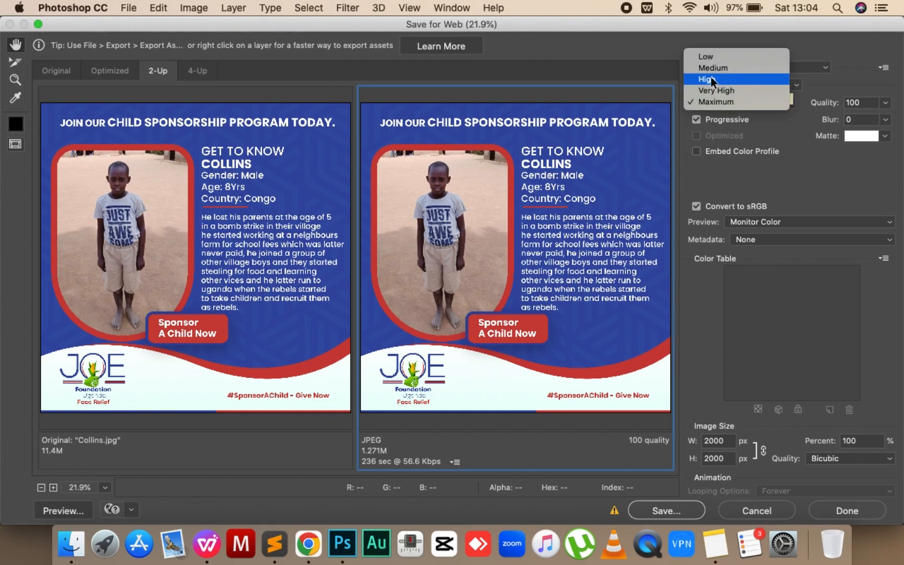
click(711, 79)
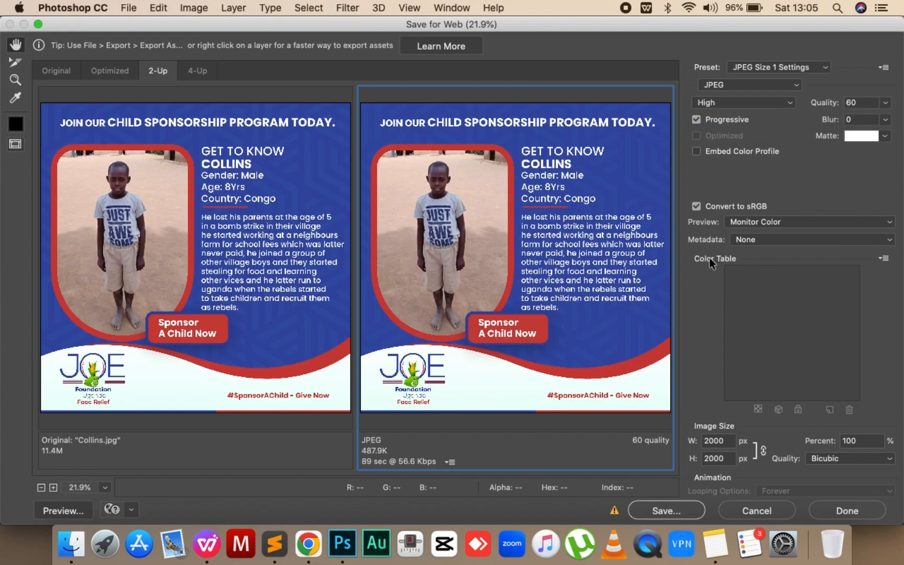
- Try including All metadata in the export and set the metadata back to None
click(739, 240)
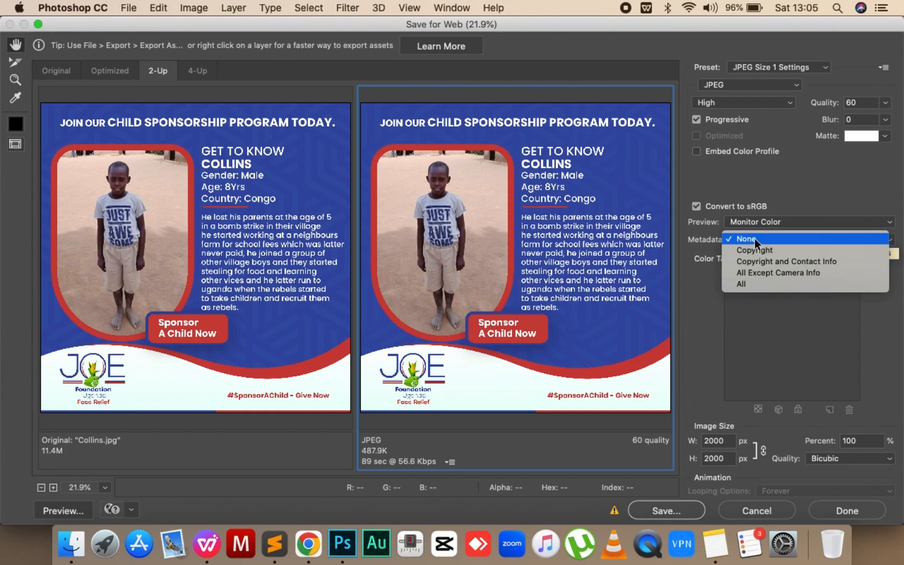
click(749, 283)
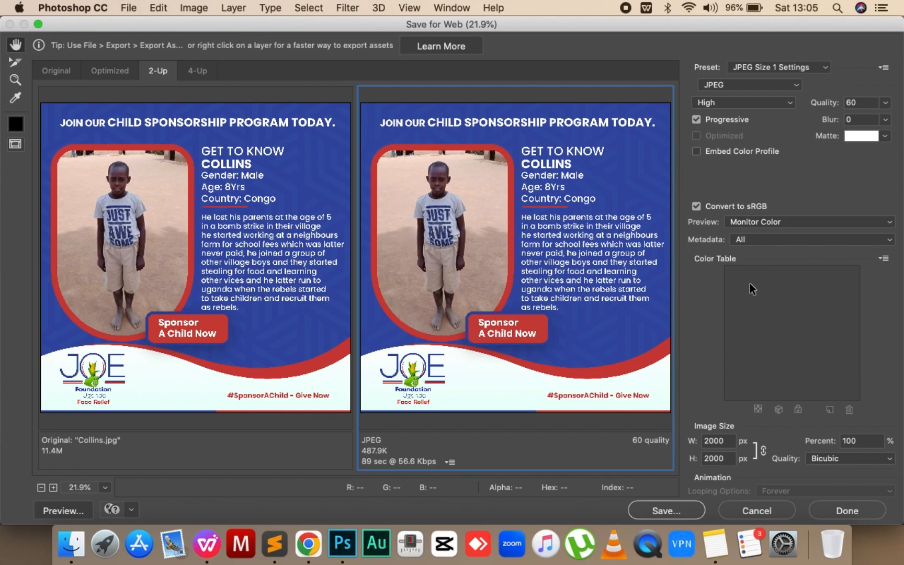
click(771, 242)
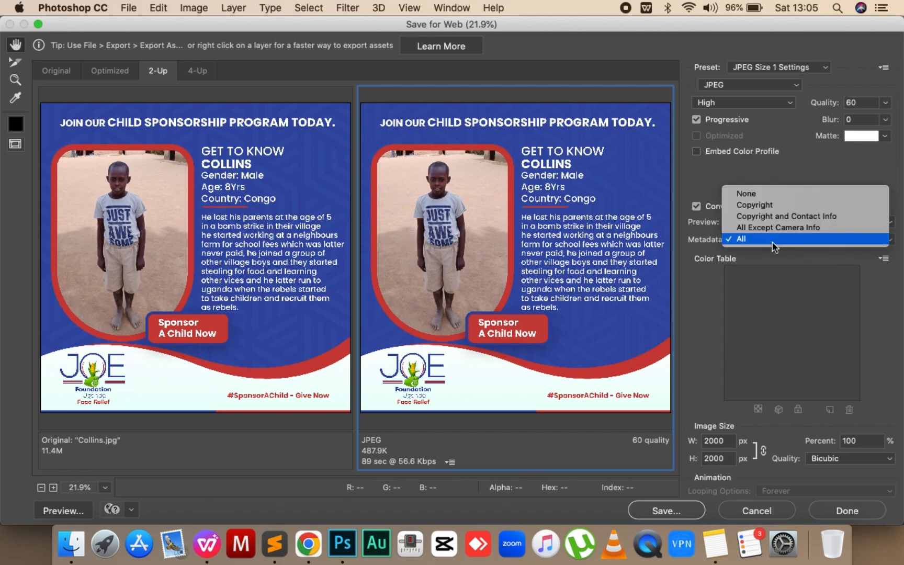
click(747, 192)
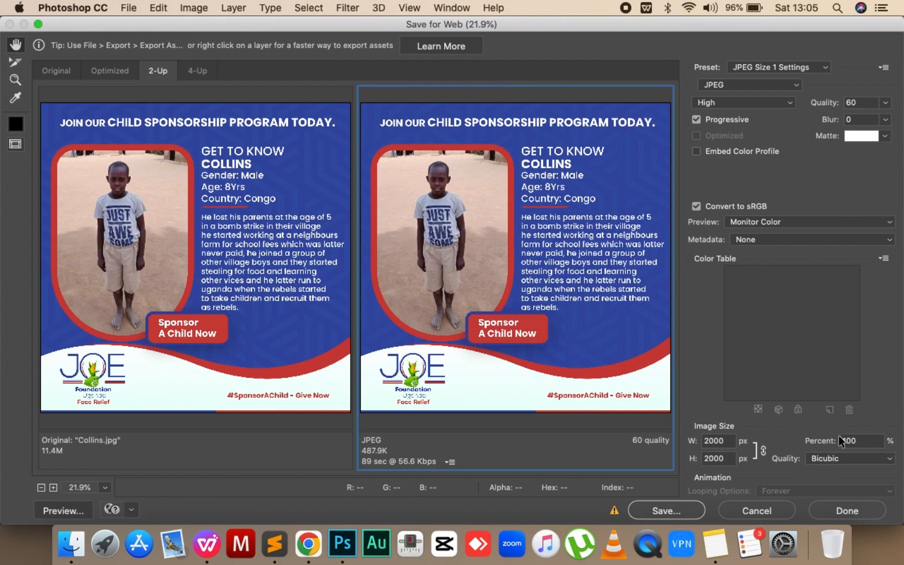
- Scale the exported image size to 50 percent and fit both previews to the view
click(861, 443)
key(BackSpace)
key(BackSpace)
key(BackSpace)
text(50)
key(Return)
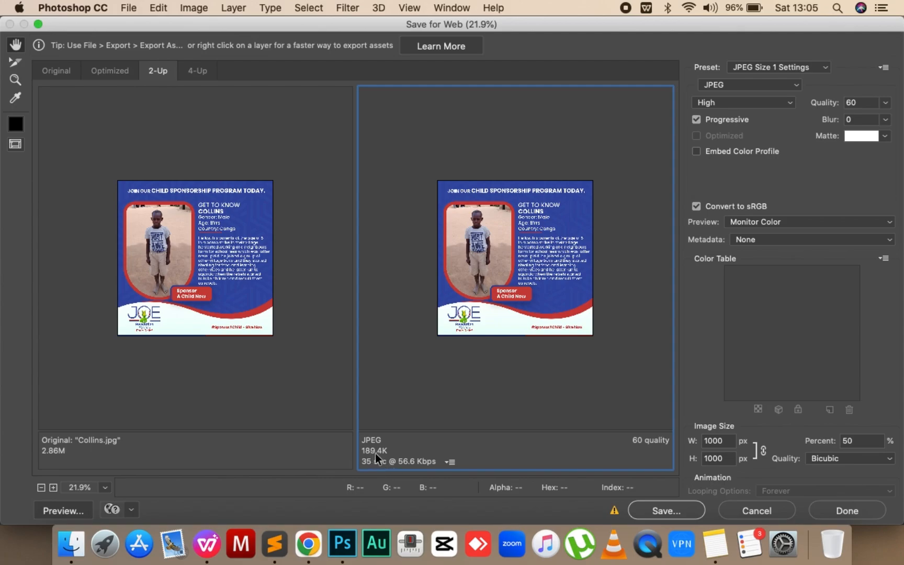
click(104, 488)
click(147, 495)
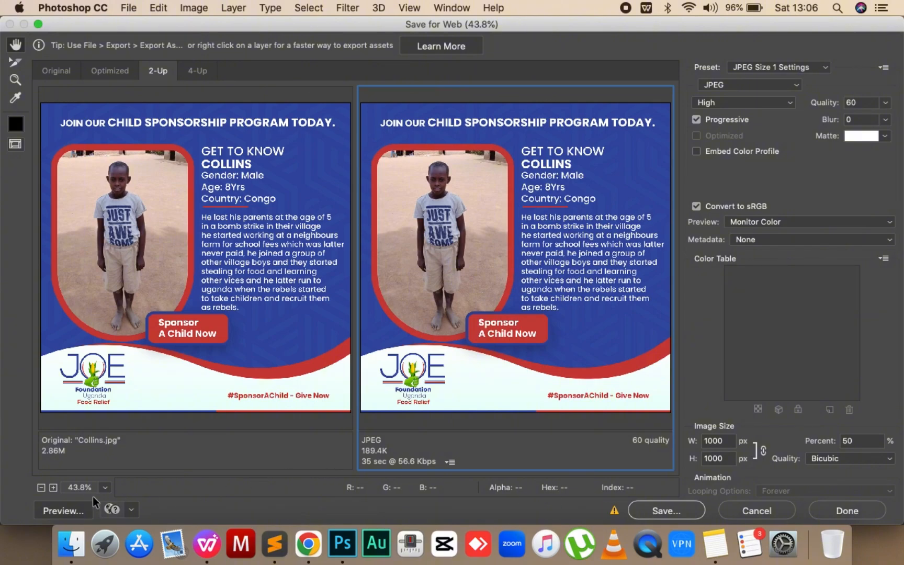
- Preview the optimized image in the web browser and inspect its quality full screen
click(60, 509)
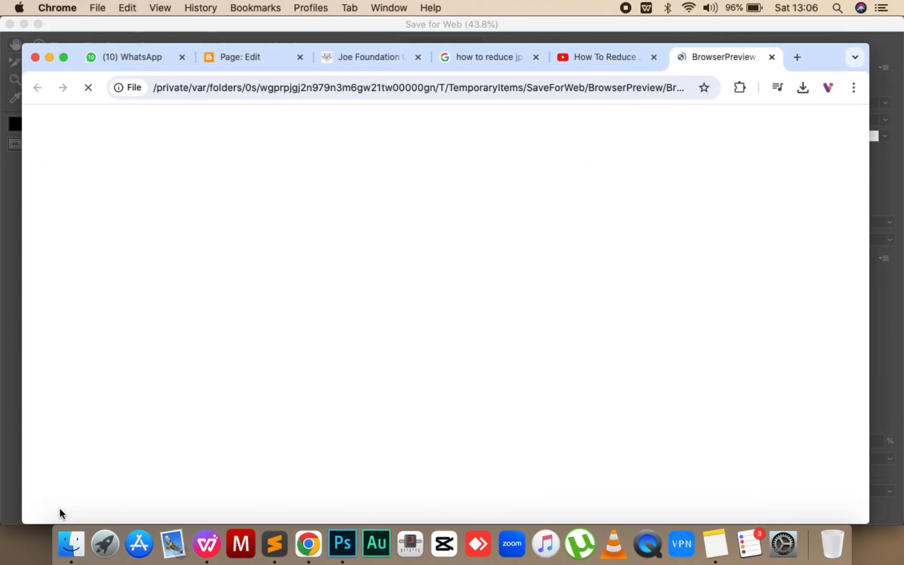
scroll(388, 329, down, 5)
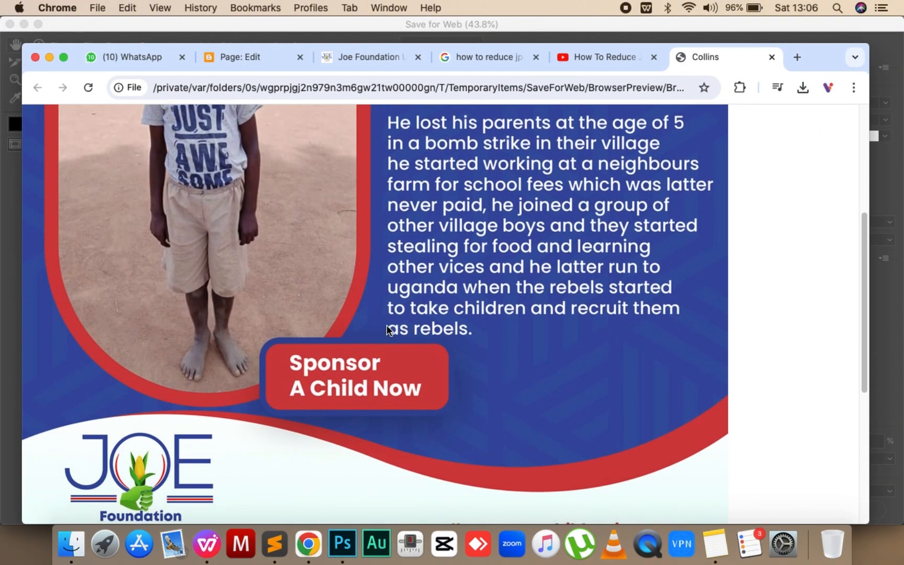
scroll(388, 330, up, 2)
click(63, 56)
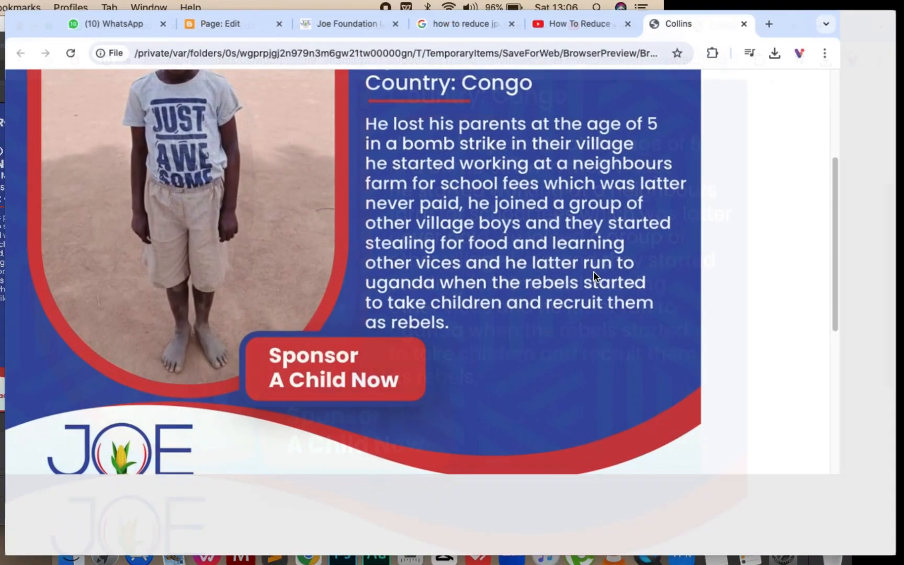
scroll(426, 261, up, 3)
scroll(426, 261, down, 2)
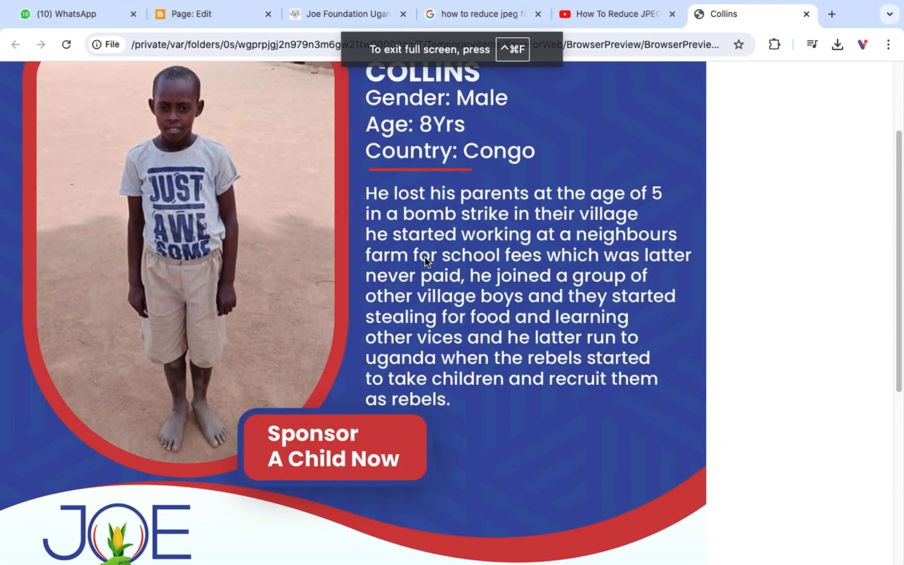
- Save the previewed image into the Final folder under the original poster's file name, replacing the existing JPEG
right_click(426, 260)
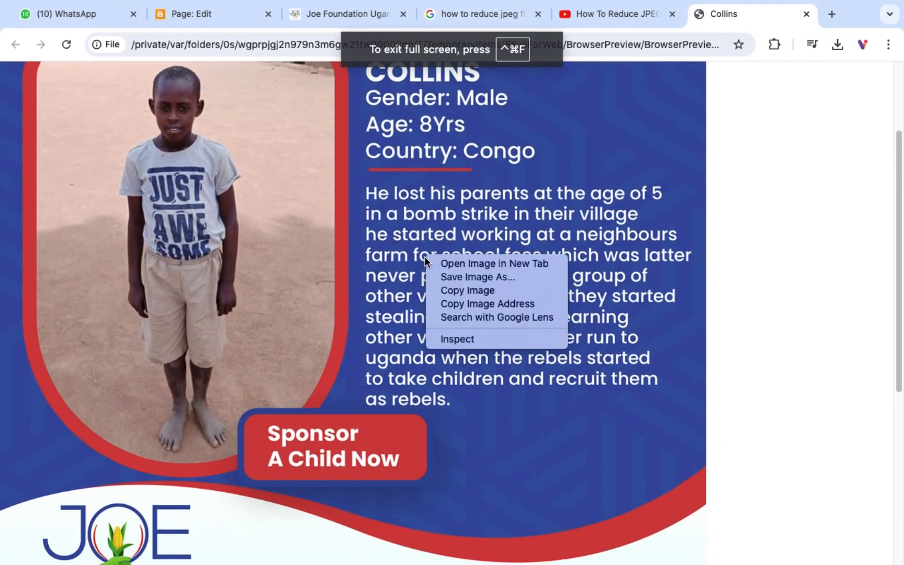
click(453, 276)
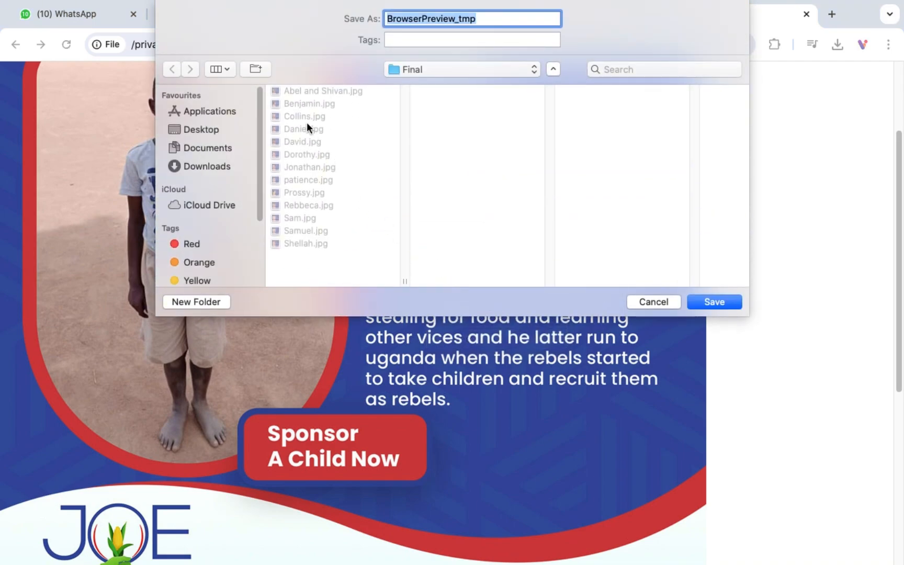
click(304, 115)
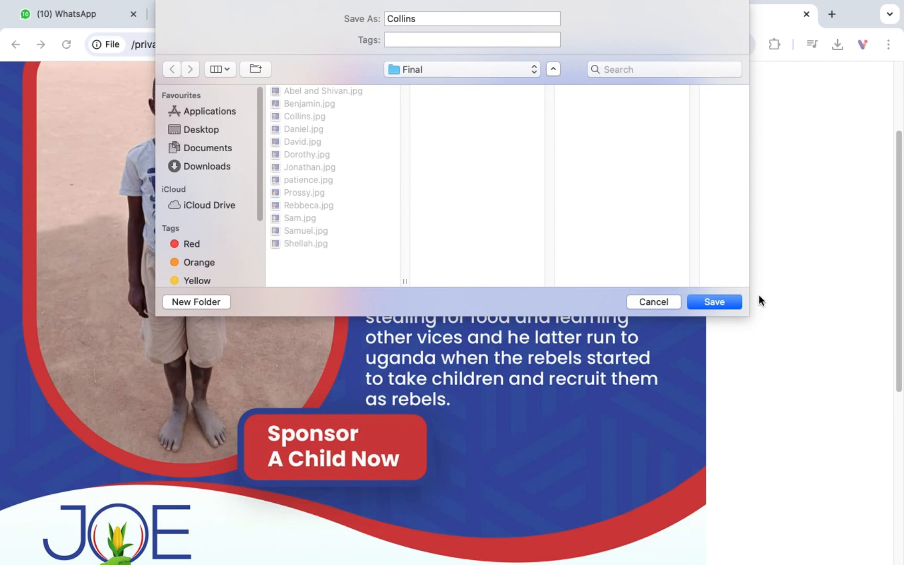
click(718, 302)
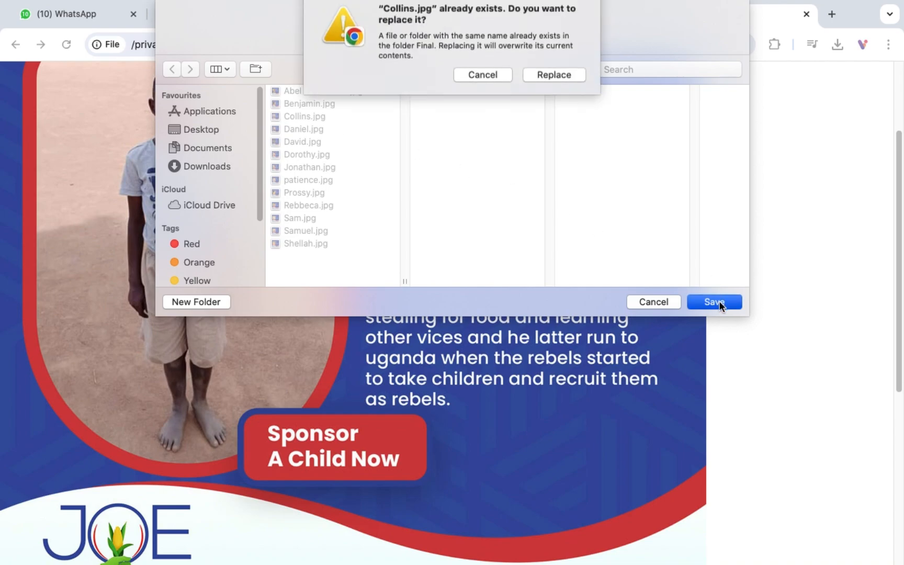
click(557, 82)
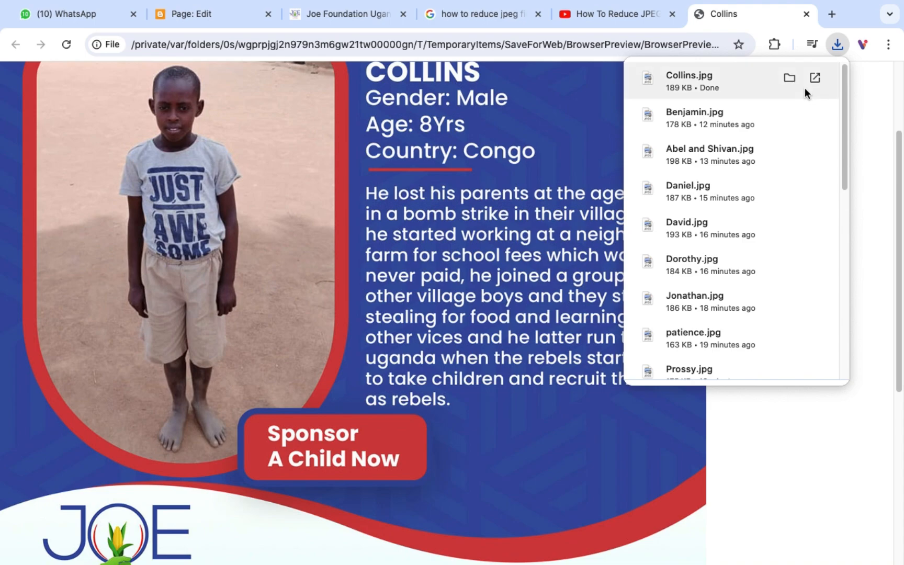
- Reveal the downloaded poster in its folder and check its file size and details
click(786, 78)
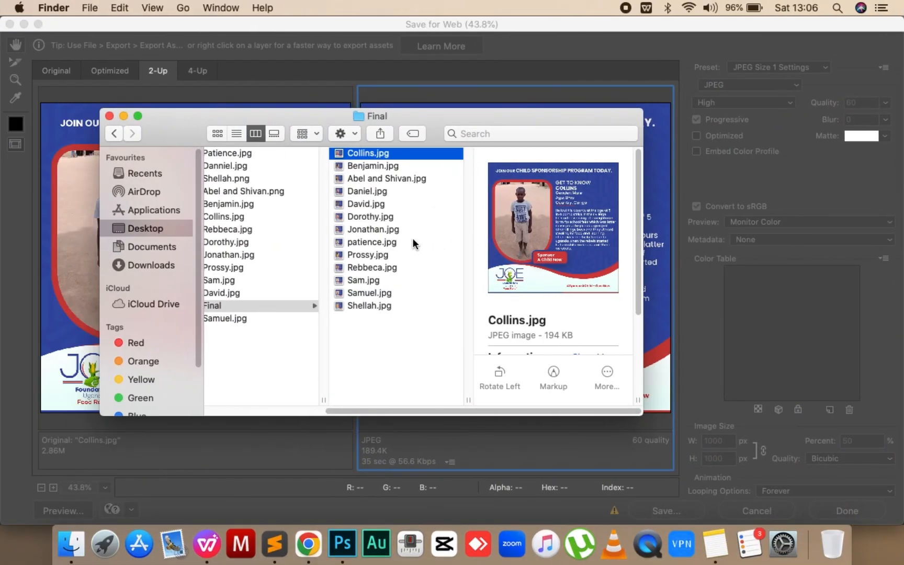
scroll(556, 334, down, 2)
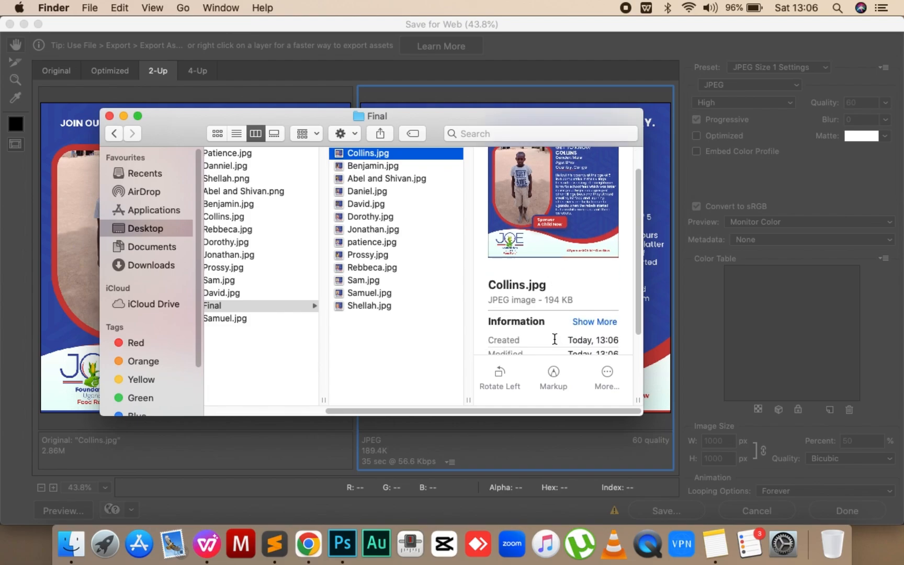